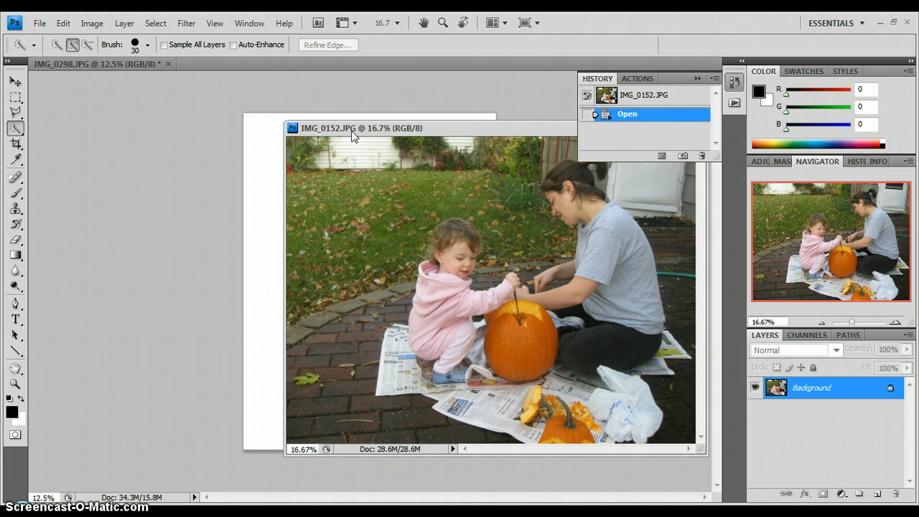
Resize the pumpkin photo IMG_0152.JPG to a document width of 7 inches, keeping its proportions.
drag(347, 131, 318, 131)
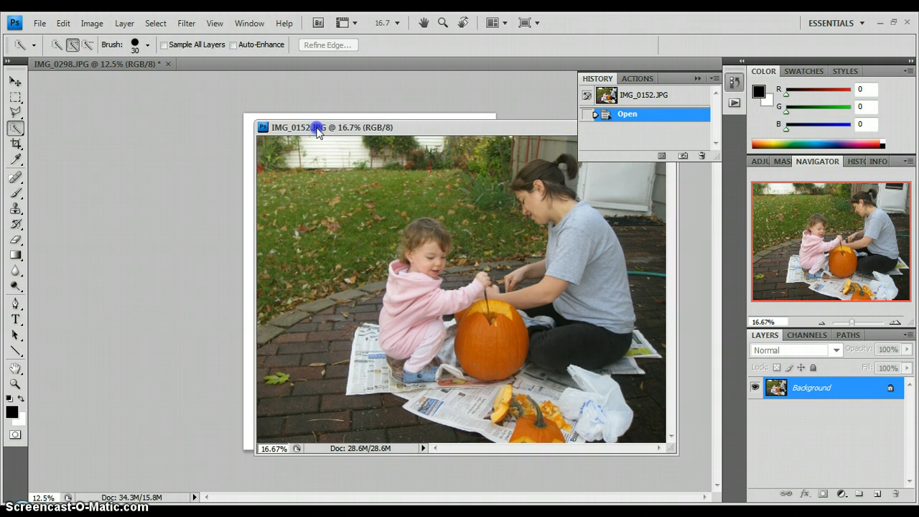
click(88, 24)
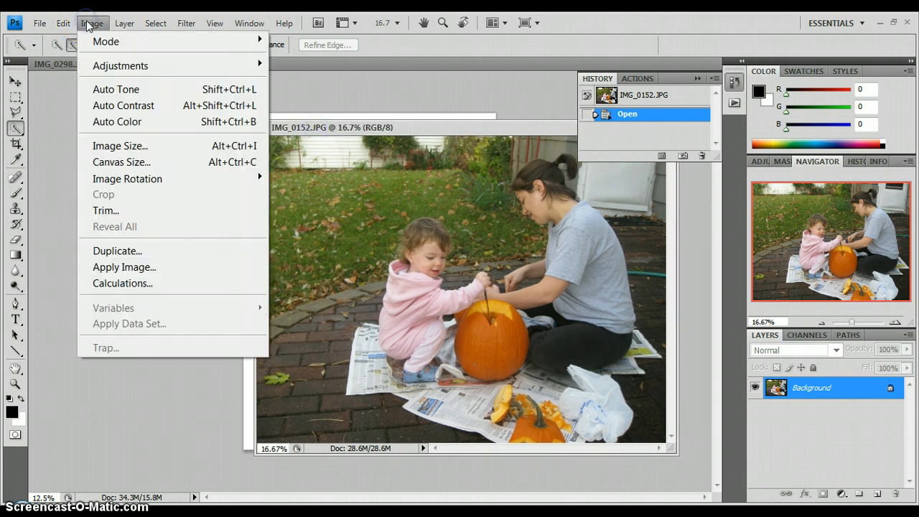
click(139, 146)
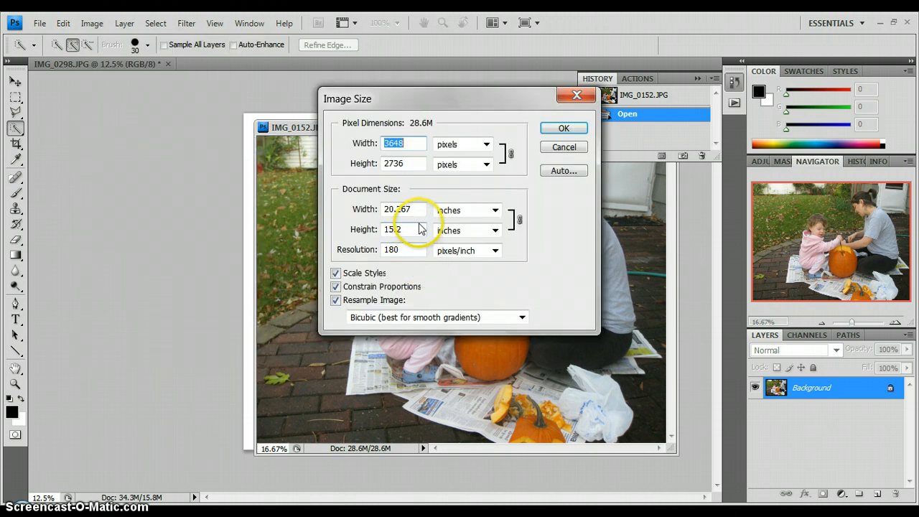
double_click(399, 209)
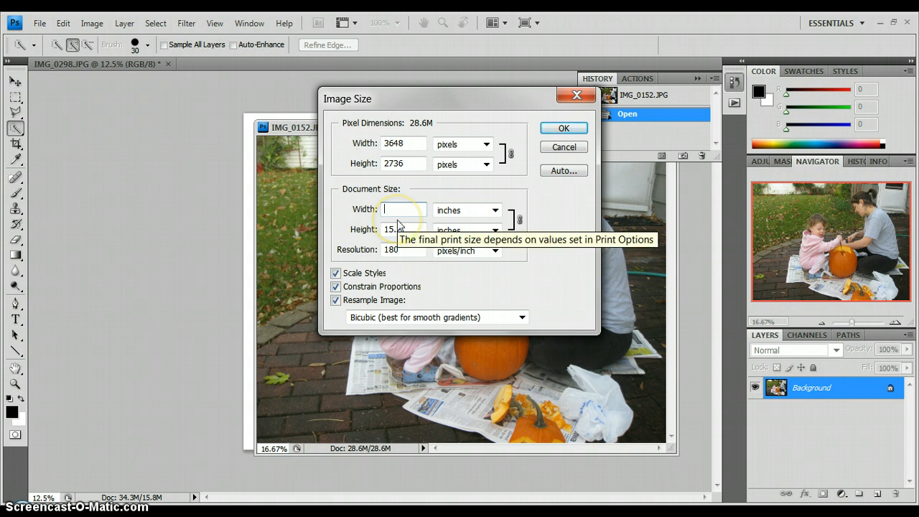
text(7)
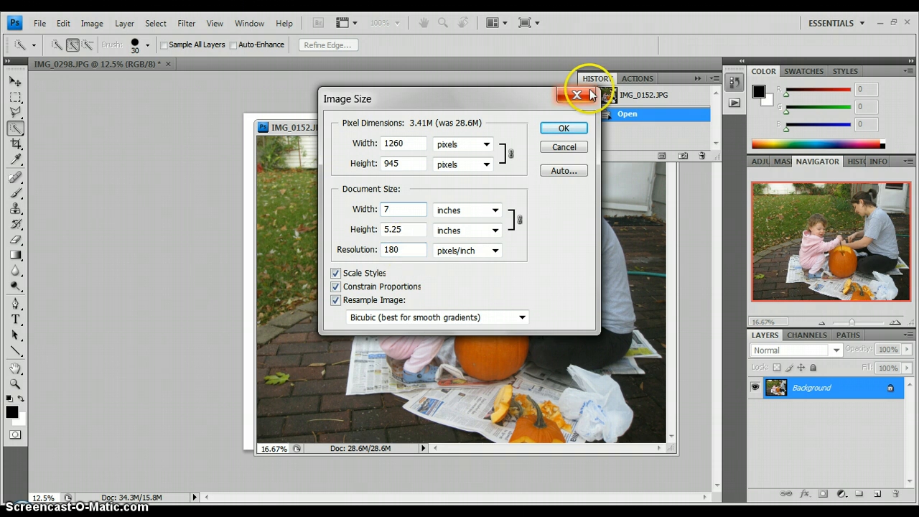
click(565, 127)
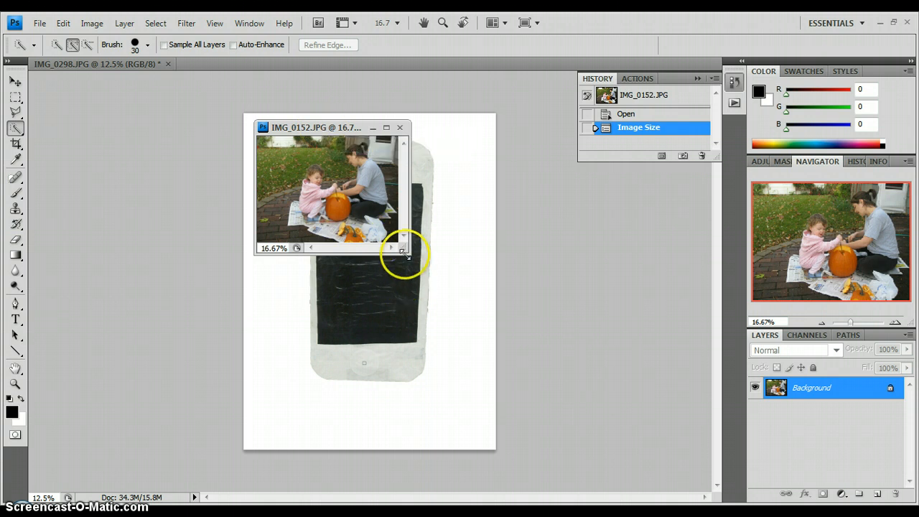
Enlarge the IMG_0152.JPG window, zoom it to 50% and move it clear of the phone image.
drag(404, 251, 587, 360)
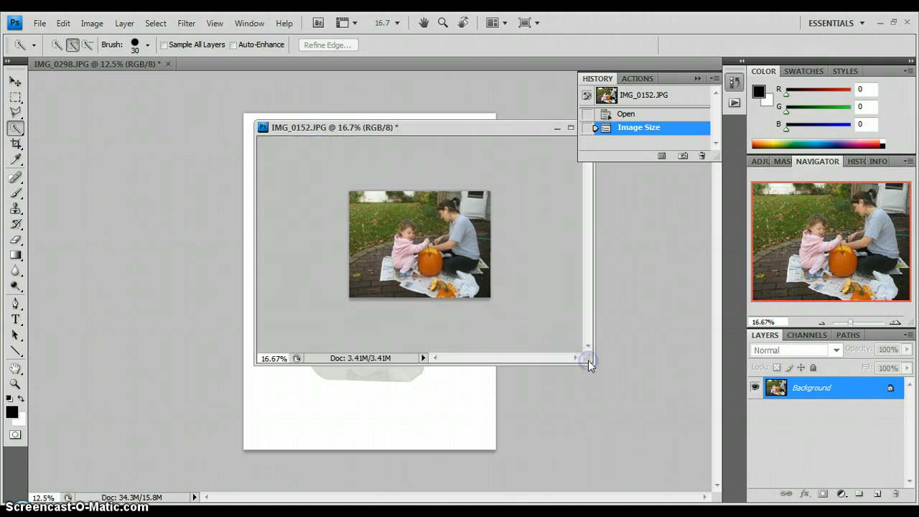
key(ctrl+plus)
key(ctrl+plus)
key(ctrl+plus)
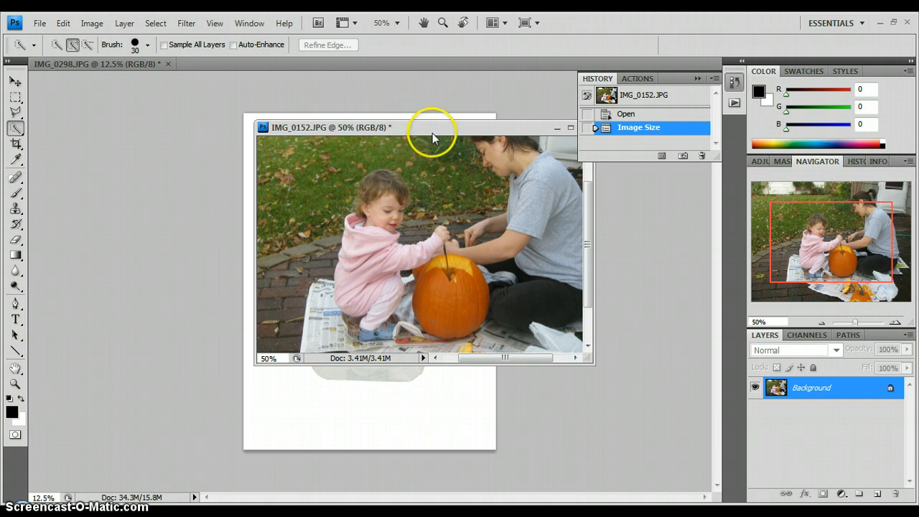
drag(432, 135, 636, 206)
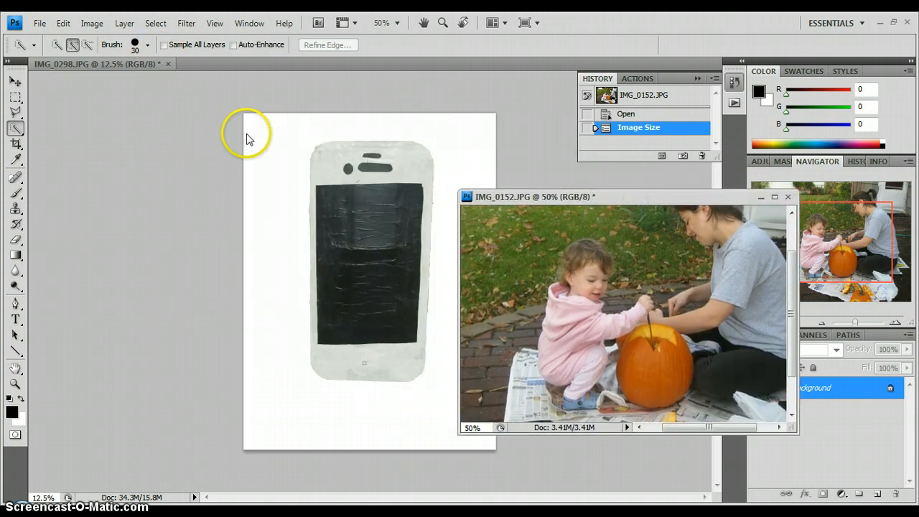
Resize the phone image IMG_0298.JPG to a document height of 7 inches, keeping its proportions and 180 pixels/inch resolution.
click(126, 63)
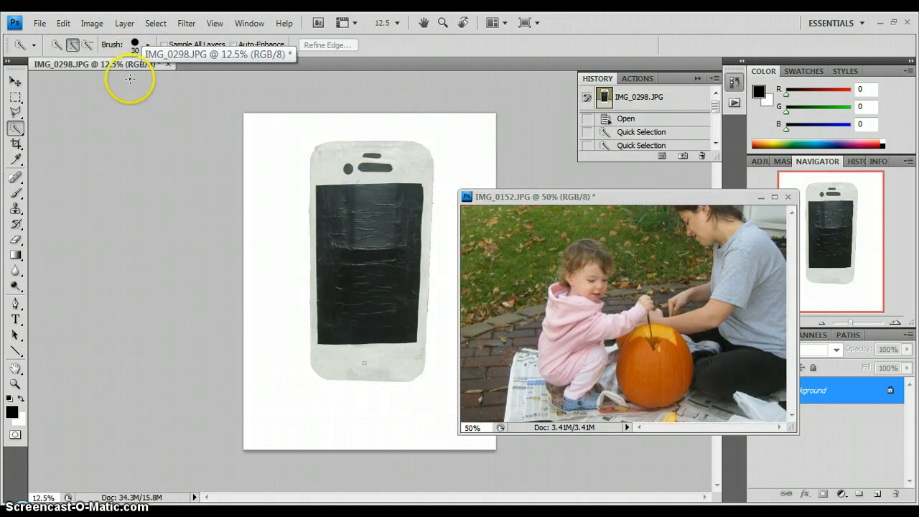
click(92, 23)
click(129, 152)
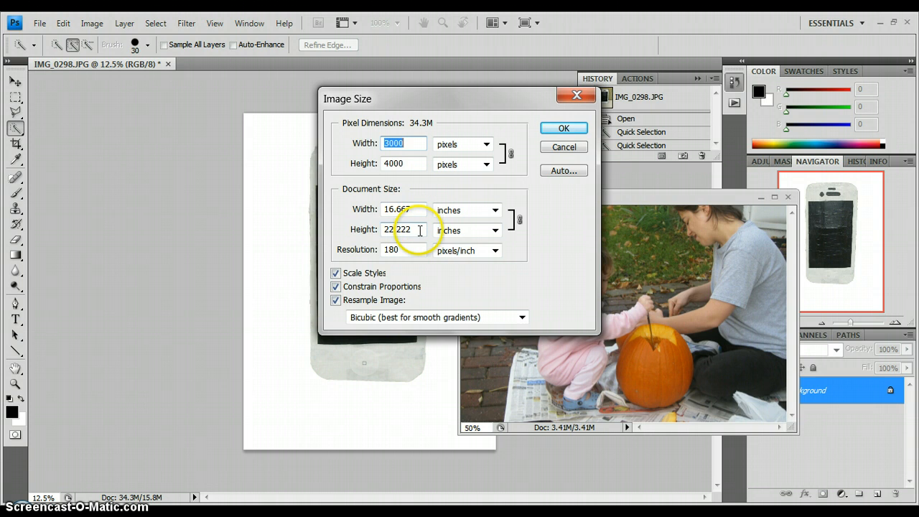
drag(412, 229, 355, 221)
text(7)
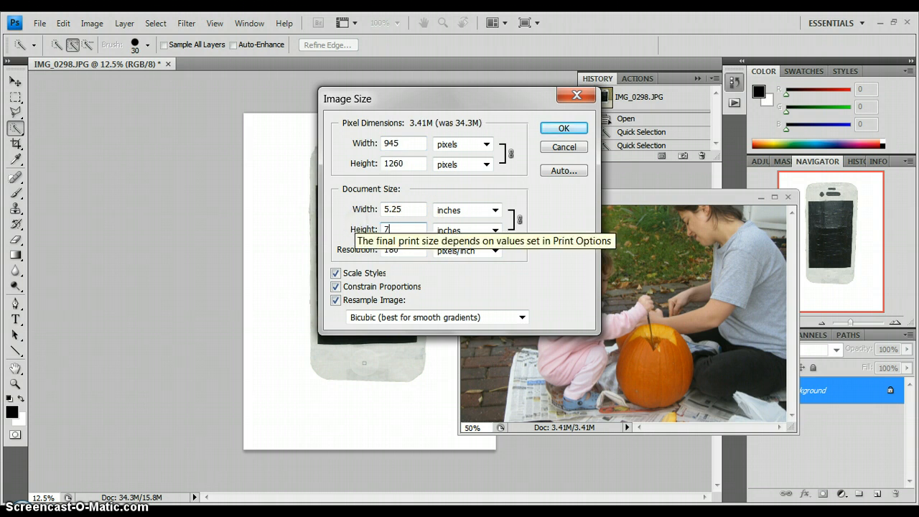
click(404, 247)
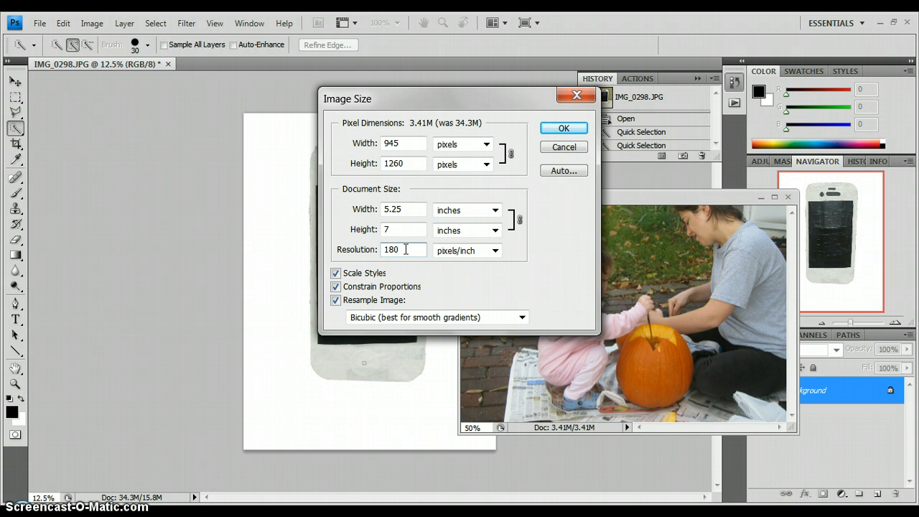
click(401, 249)
click(564, 128)
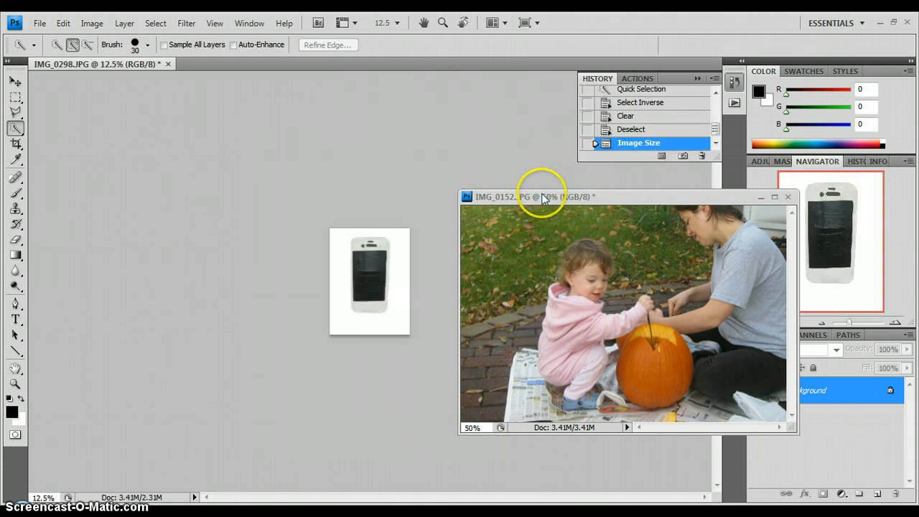
Copy the phone image from IMG_0298.JPG into the pumpkin photo as a new layer with the Move tool.
drag(540, 194, 545, 155)
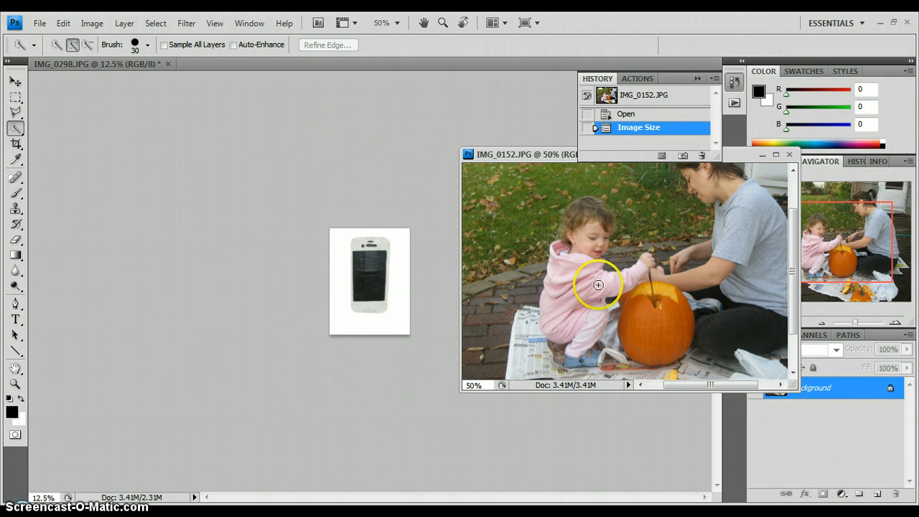
click(16, 82)
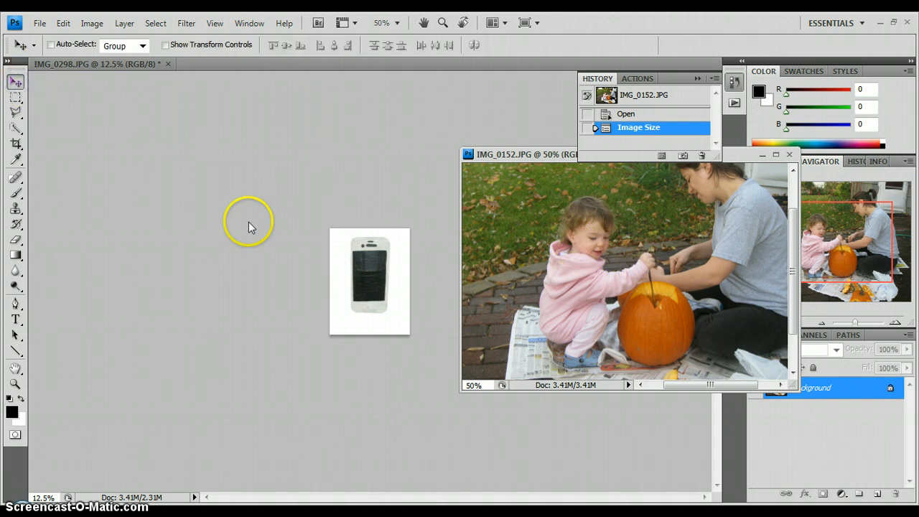
click(359, 292)
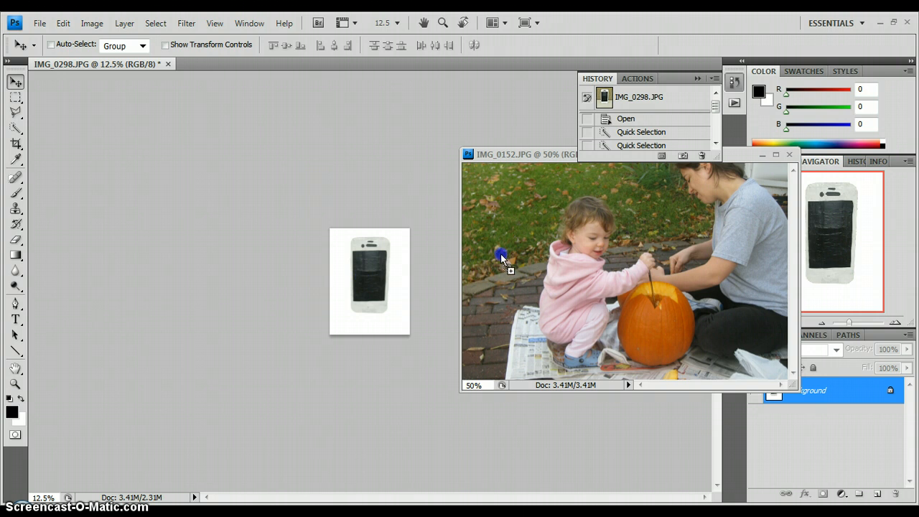
drag(502, 259, 502, 258)
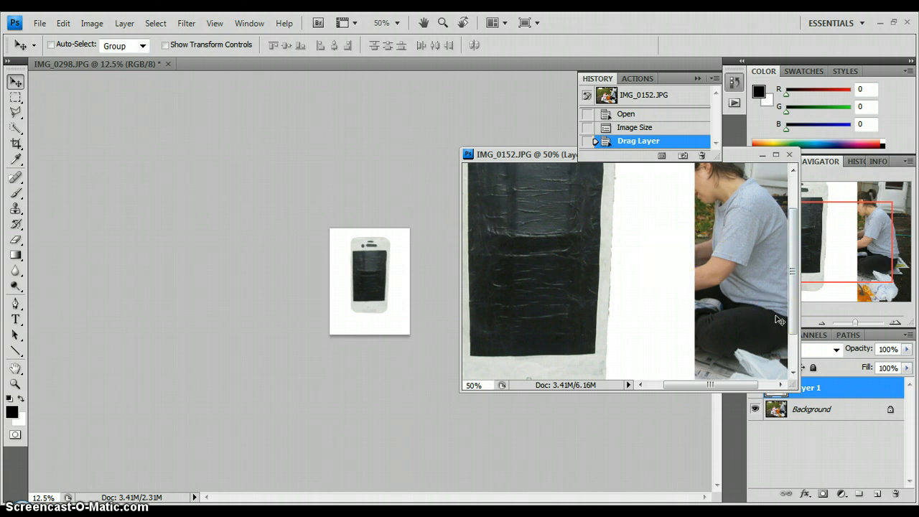
Activate the Magic Wand tool and dock the floating IMG_0152.JPG window as a tab beside IMG_0298.JPG.
click(776, 155)
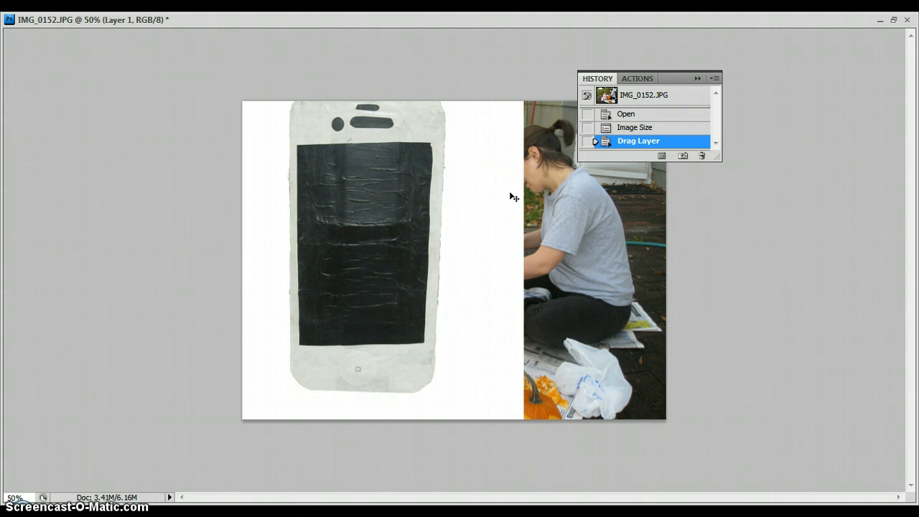
click(894, 19)
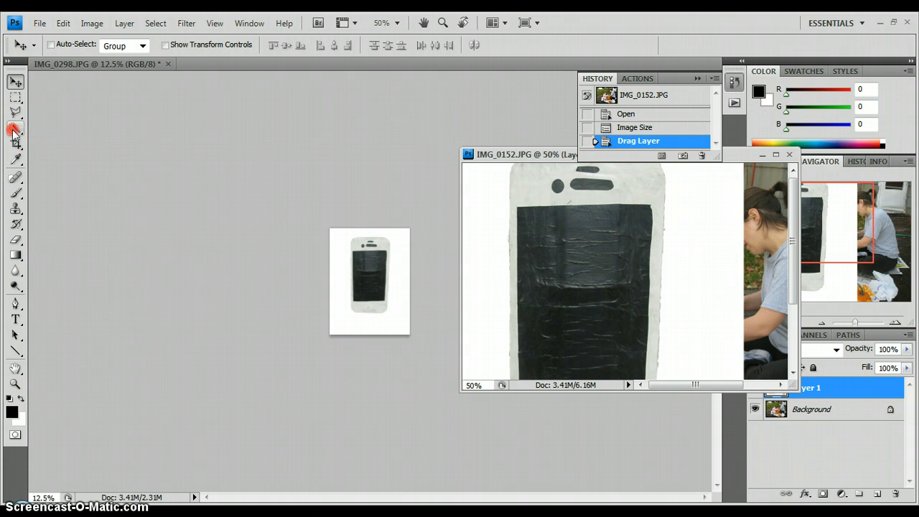
click(13, 133)
click(77, 142)
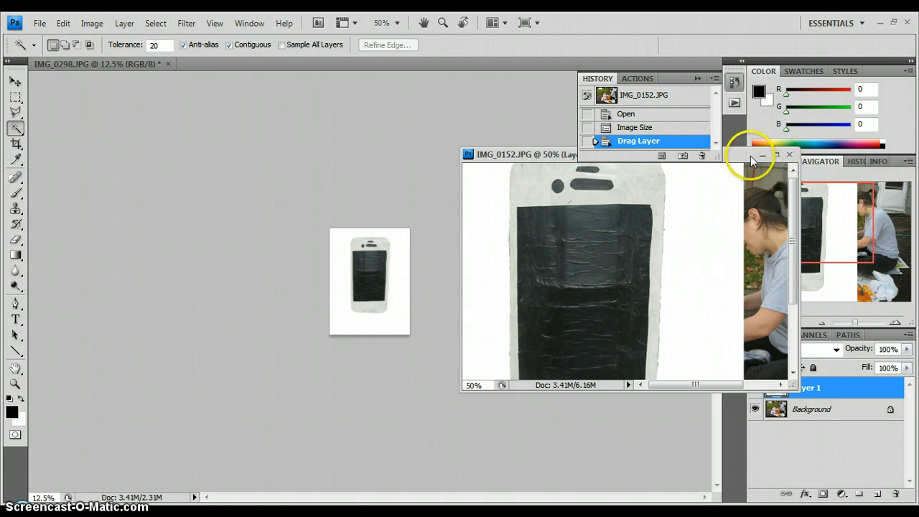
drag(743, 155, 378, 68)
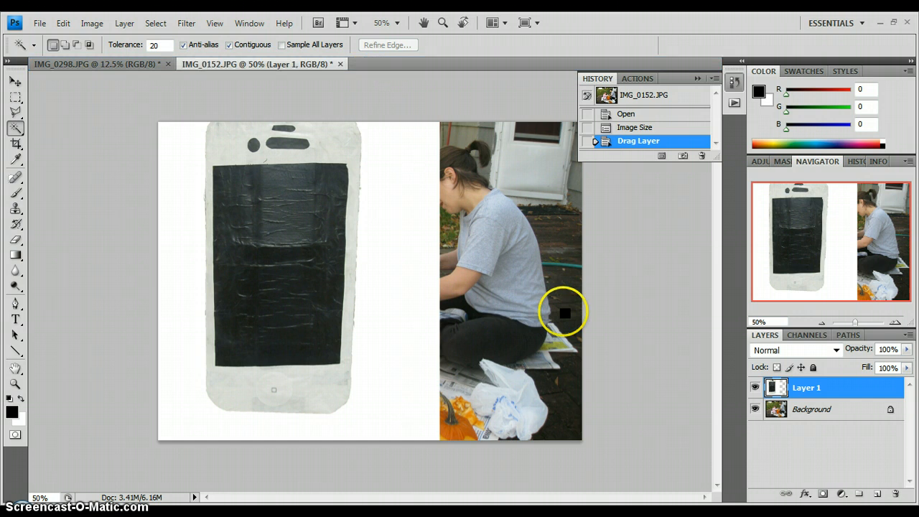
Delete the white background around the phone on Layer 1 using a Magic Wand selection, and deselect.
click(425, 275)
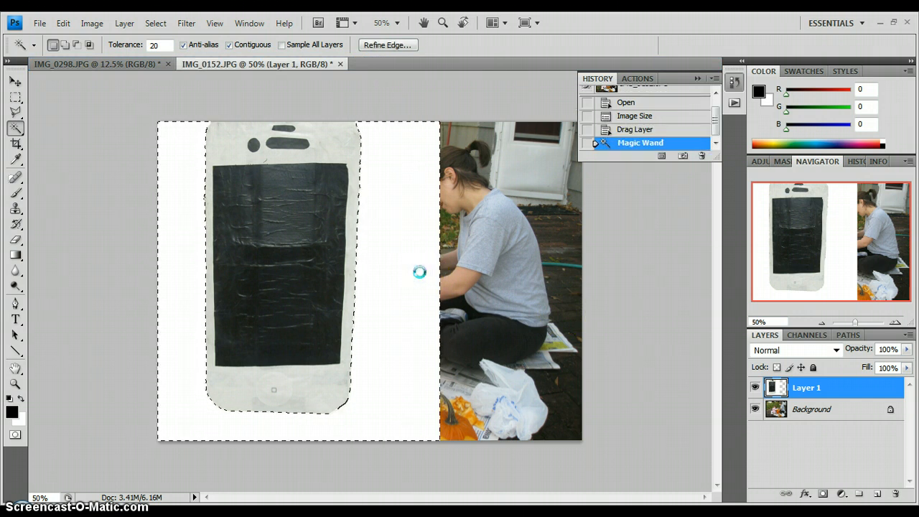
key(Delete)
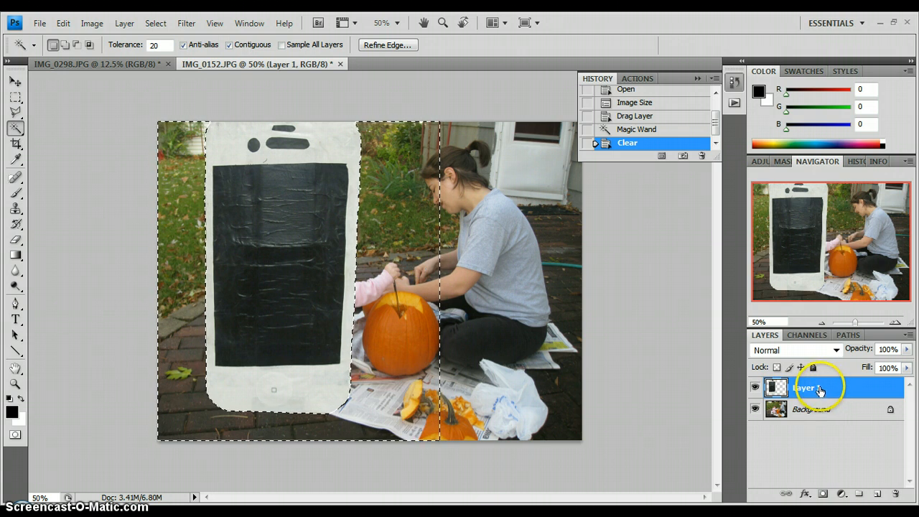
key(ctrl+d)
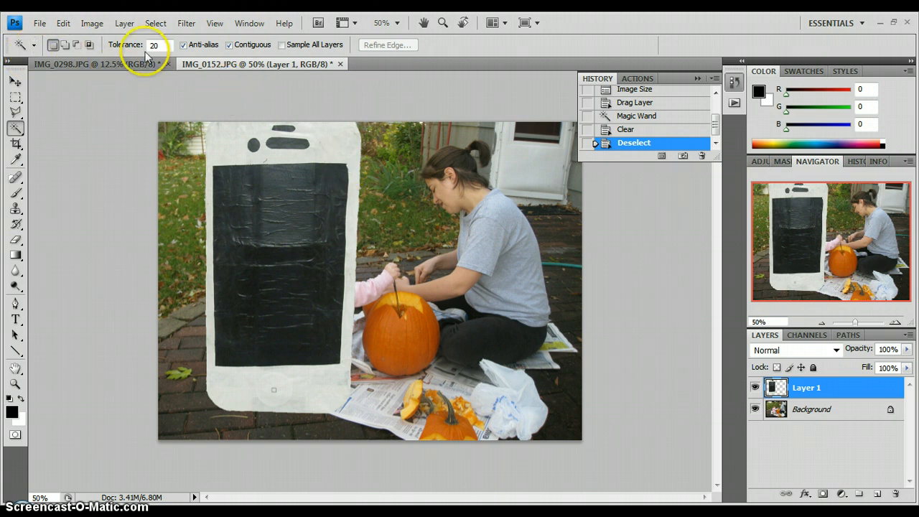
Scale the phone layer to about 20.3% width and 28.1% height and place it over the child's body.
click(63, 23)
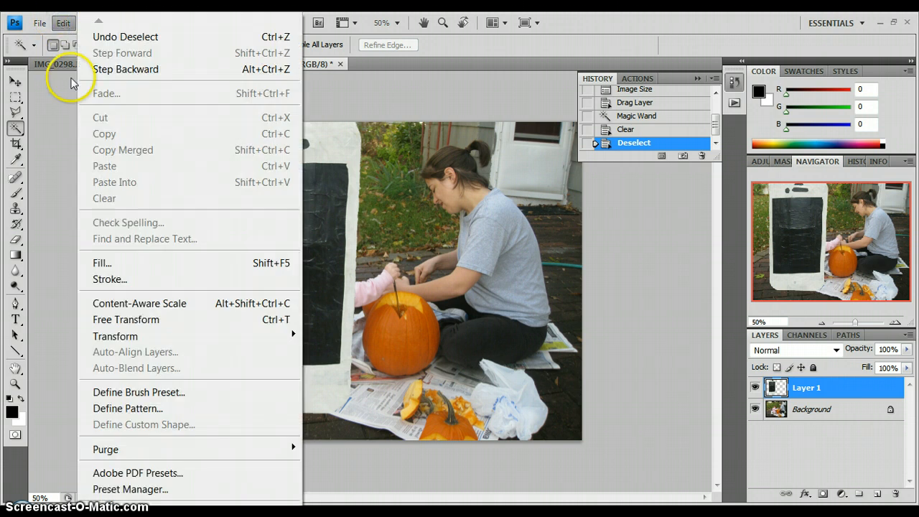
mouse_move(115, 335)
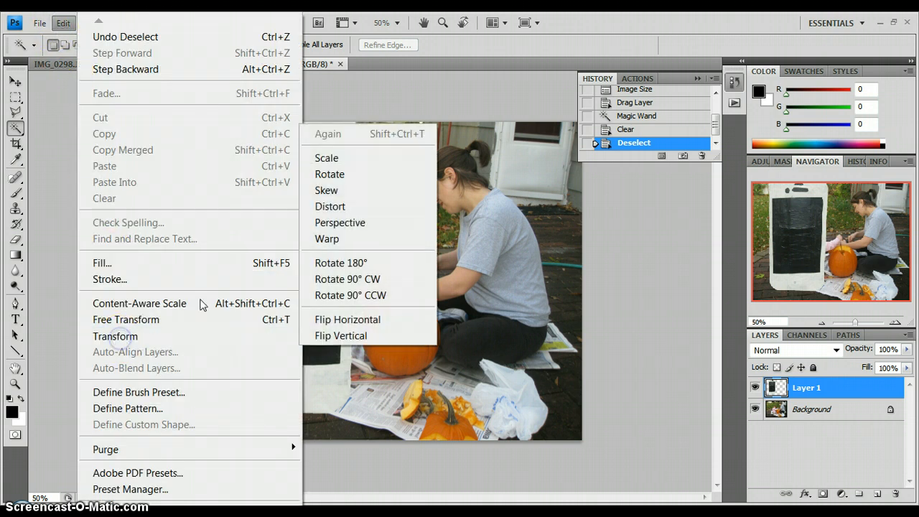
click(323, 159)
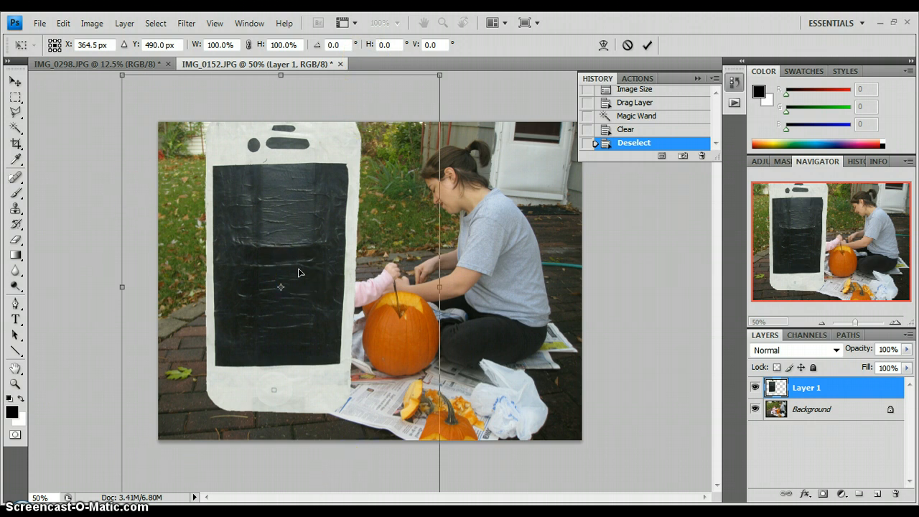
key(ctrl+minus)
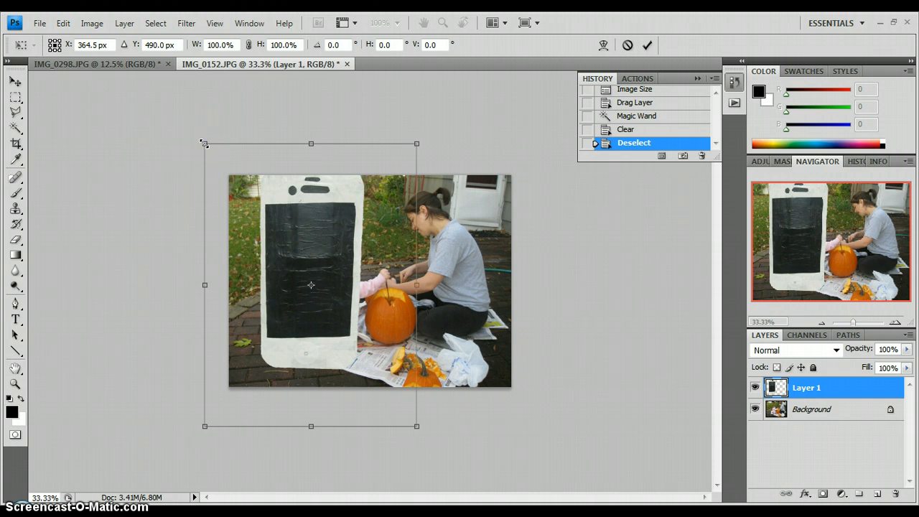
mouse_move(204, 144)
mouse_down()
mouse_move(364, 357)
mouse_move(251, 205)
mouse_move(354, 344)
mouse_move(369, 390)
mouse_move(365, 359)
mouse_move(390, 368)
mouse_move(390, 344)
mouse_move(337, 336)
mouse_move(335, 312)
mouse_move(308, 295)
mouse_up()
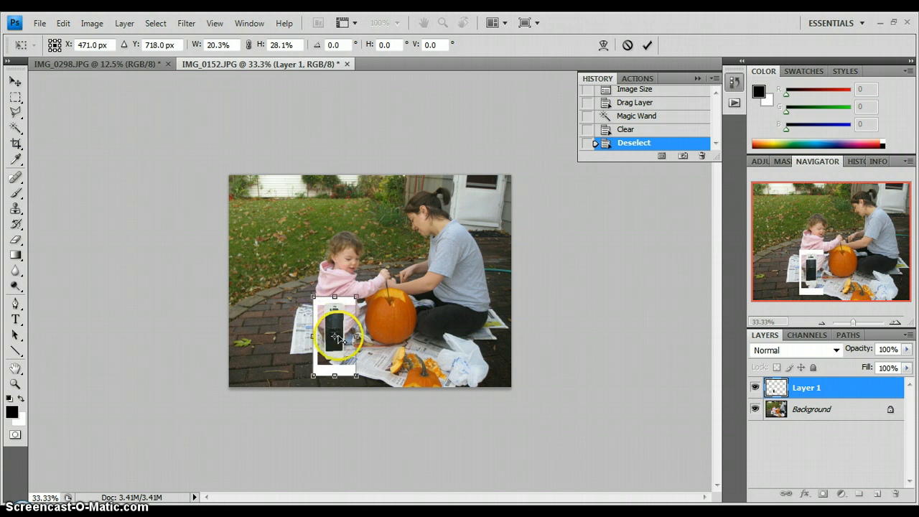
click(335, 339)
mouse_move(331, 323)
mouse_down()
mouse_move(380, 295)
mouse_move(319, 301)
mouse_move(328, 317)
mouse_up()
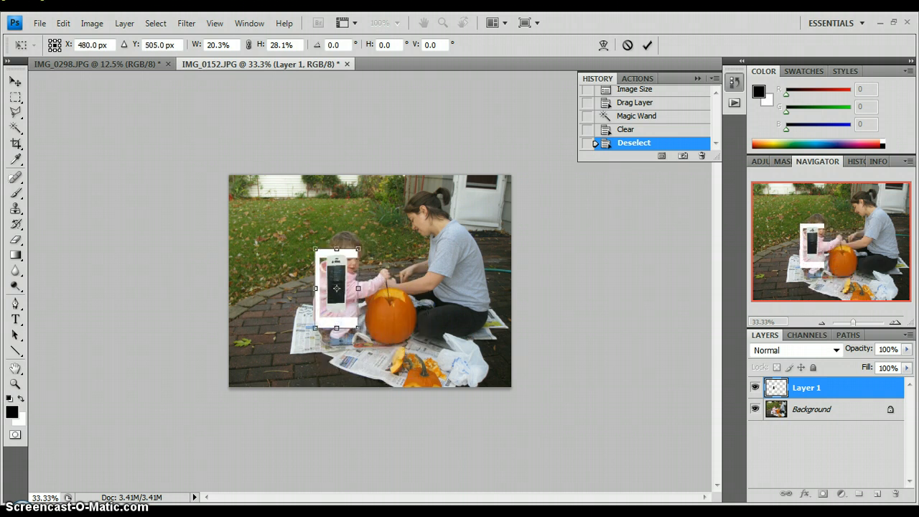
Rotate the phone layer to about -18.2° and shift it to the child's back, at about X 420 px, Y 502 px.
click(63, 23)
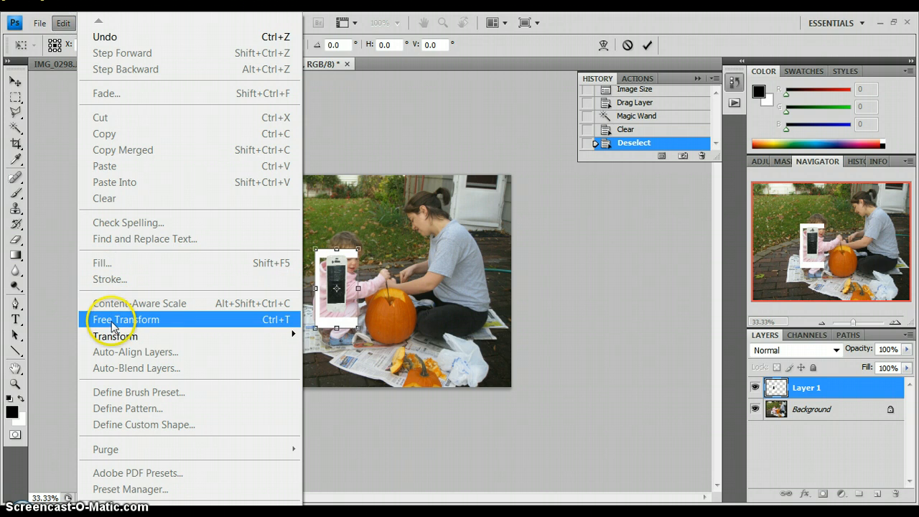
mouse_move(273, 335)
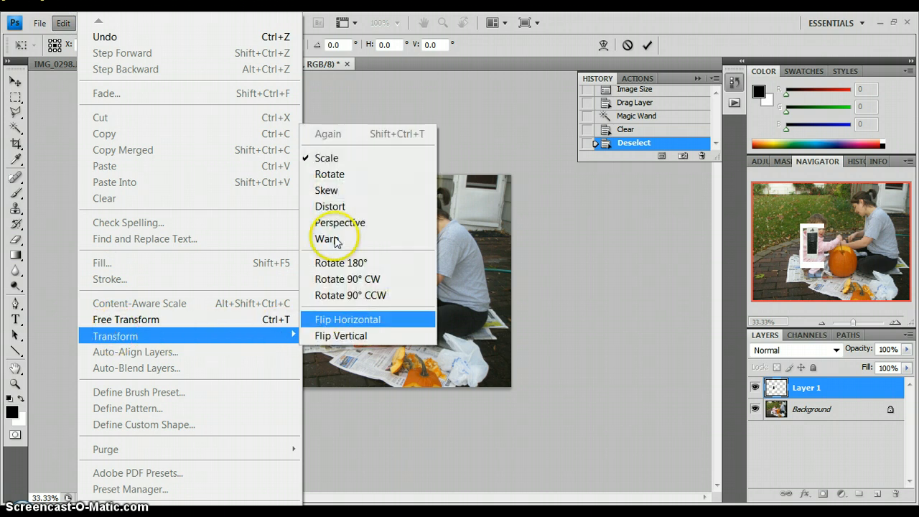
click(324, 158)
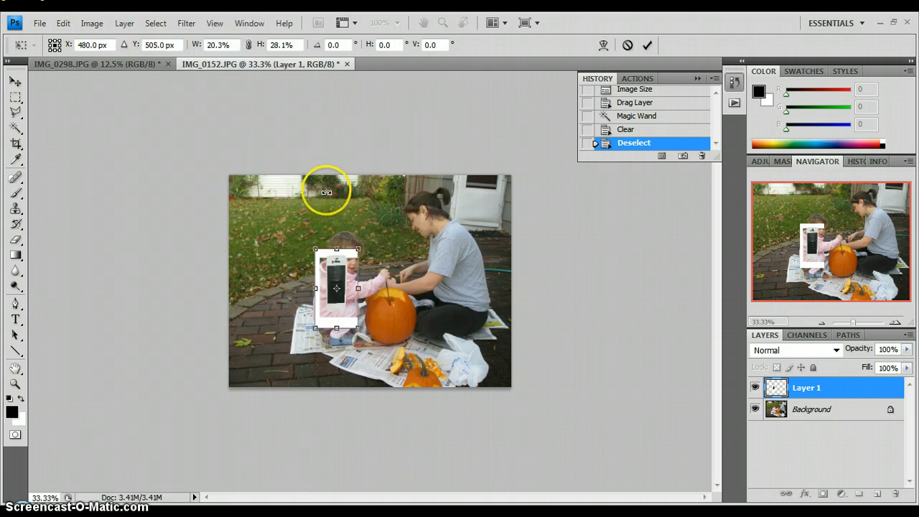
drag(326, 192, 314, 285)
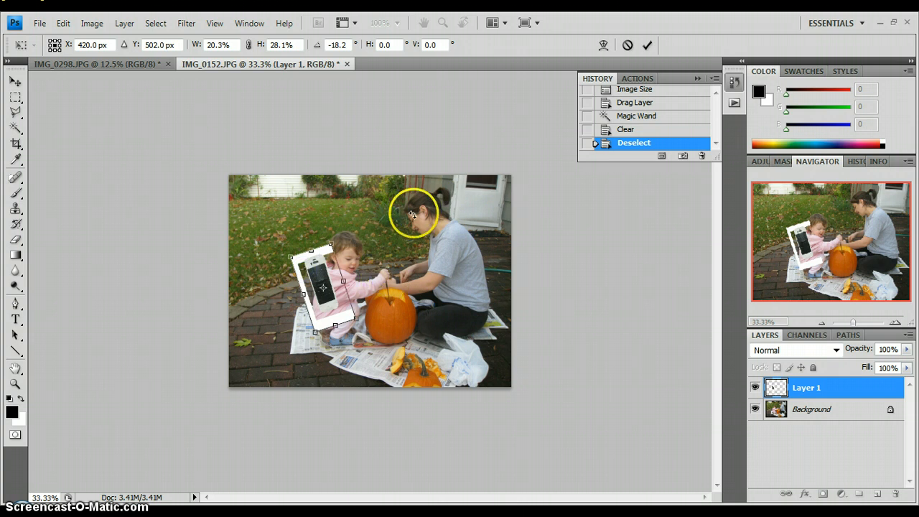